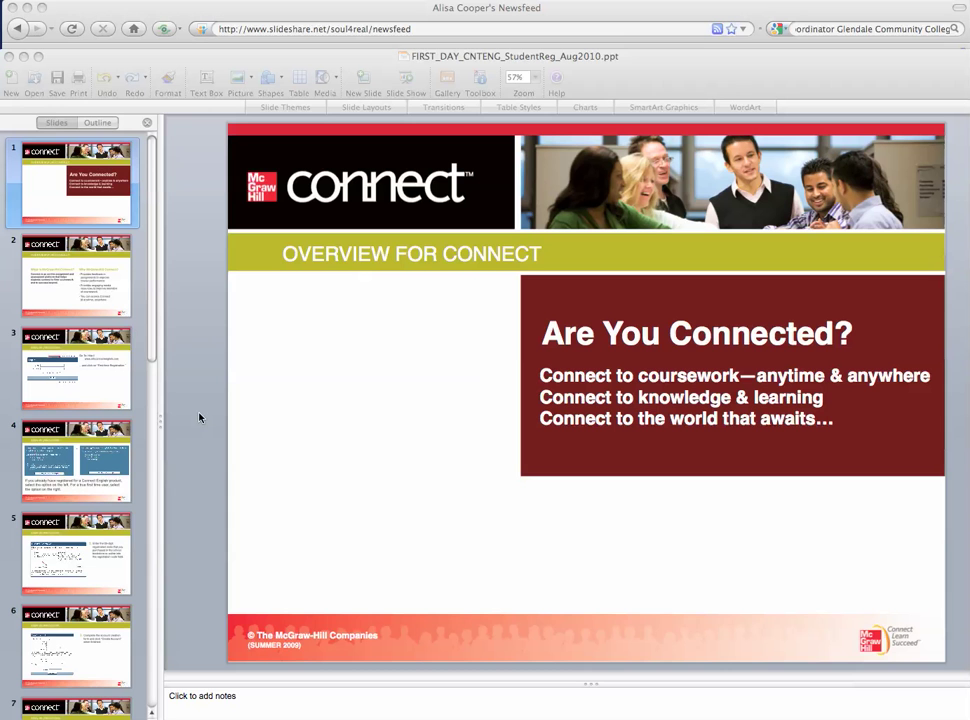
Step: Review the Connect overview presentation in PowerPoint, then return to the SlideShare newsfeed
left_click(152, 344)
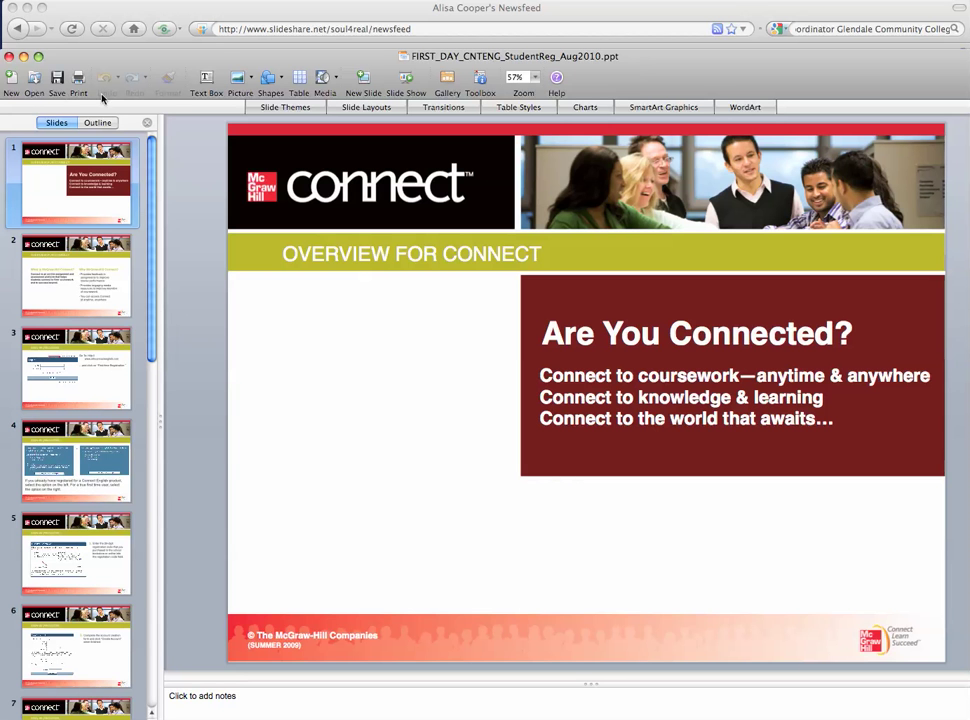
left_click(314, 15)
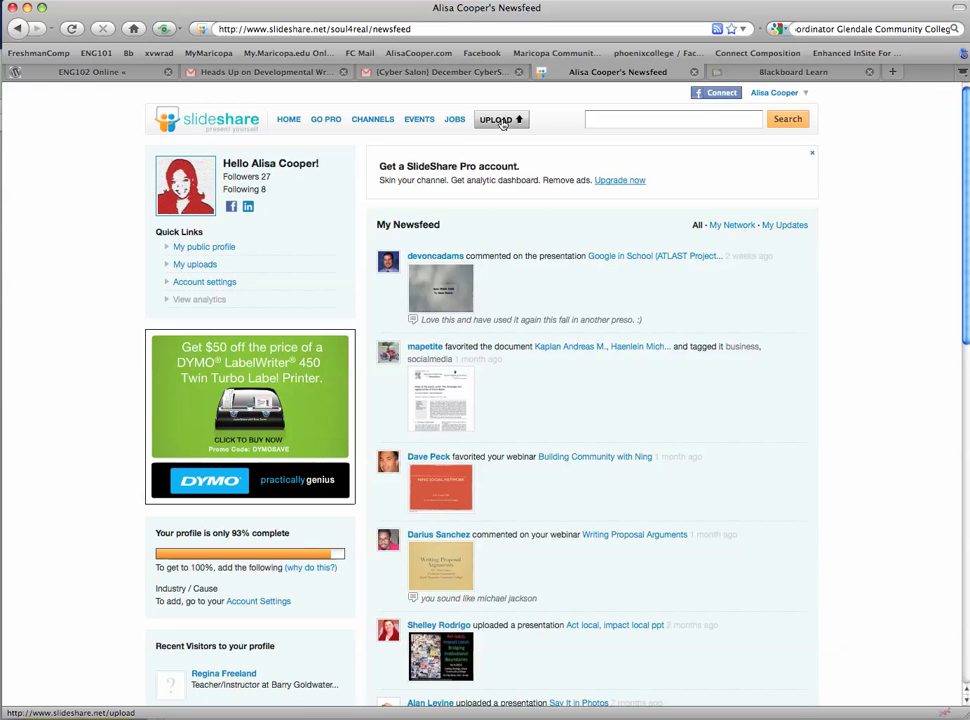
Step: Upload FIRST_DAY_CNTENG_StudentReg_Aug2010.ppt from the Desktop folder via SlideShare's Upload page
left_click(502, 122)
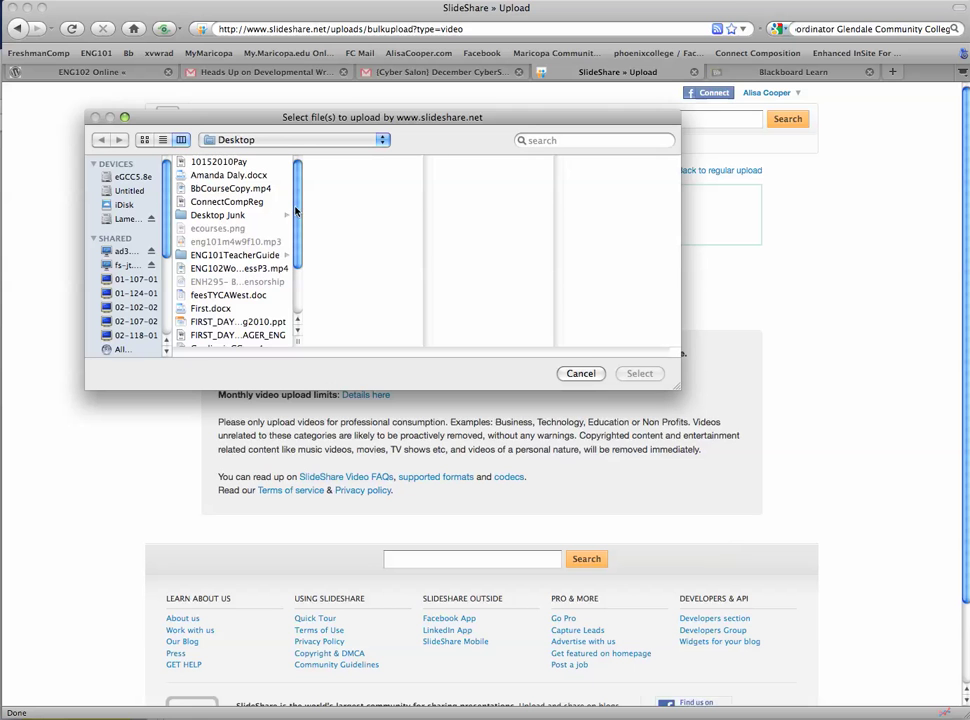
left_click_drag(296, 211, 293, 237)
scroll(240, 250, "down", 1)
left_click(225, 268)
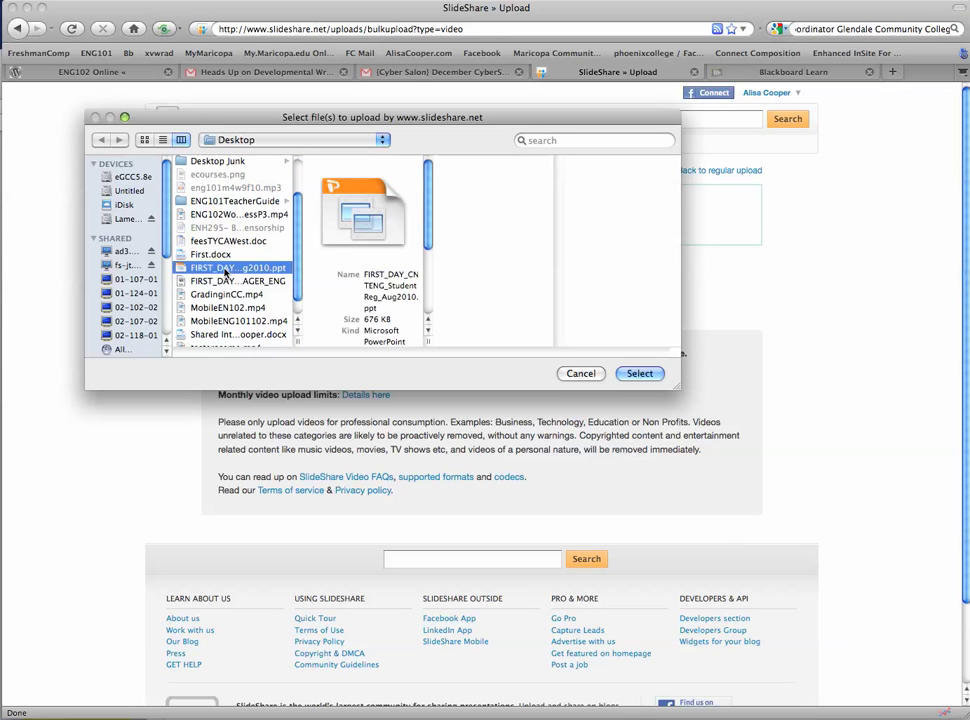
left_click(638, 374)
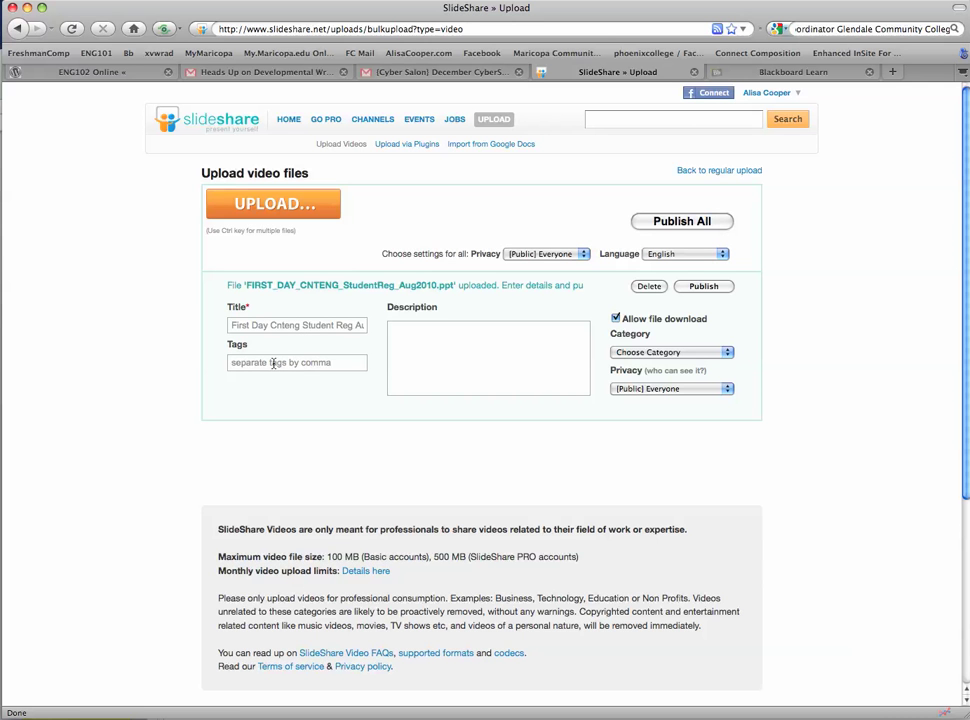
Step: Tag the uploaded presentation 'connect composition' and publish it
left_click(275, 364)
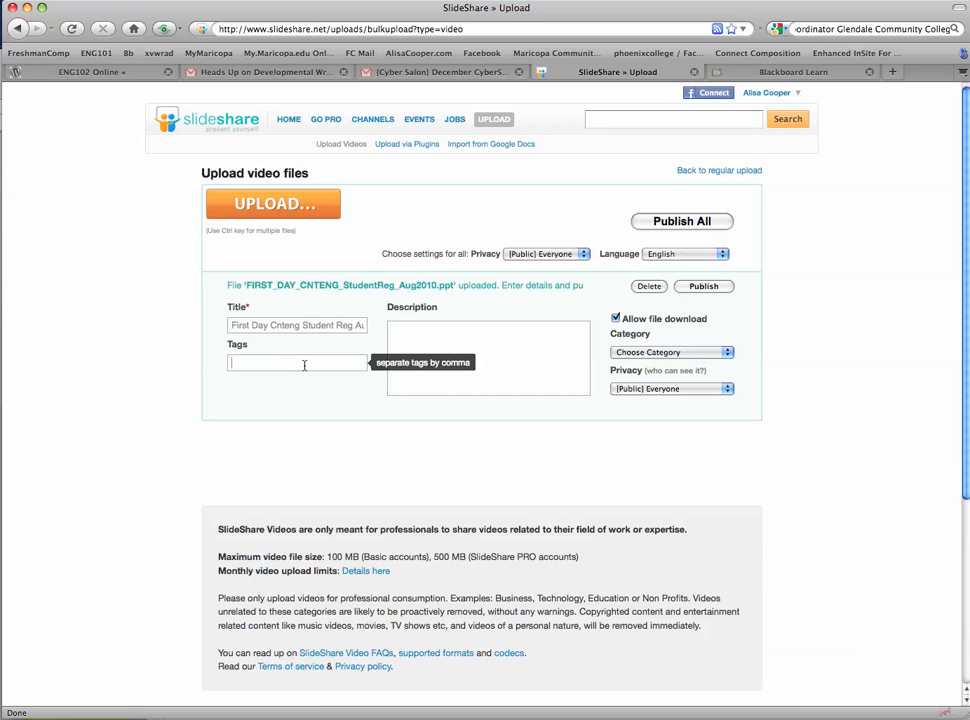
type("connect composition")
left_click(406, 336)
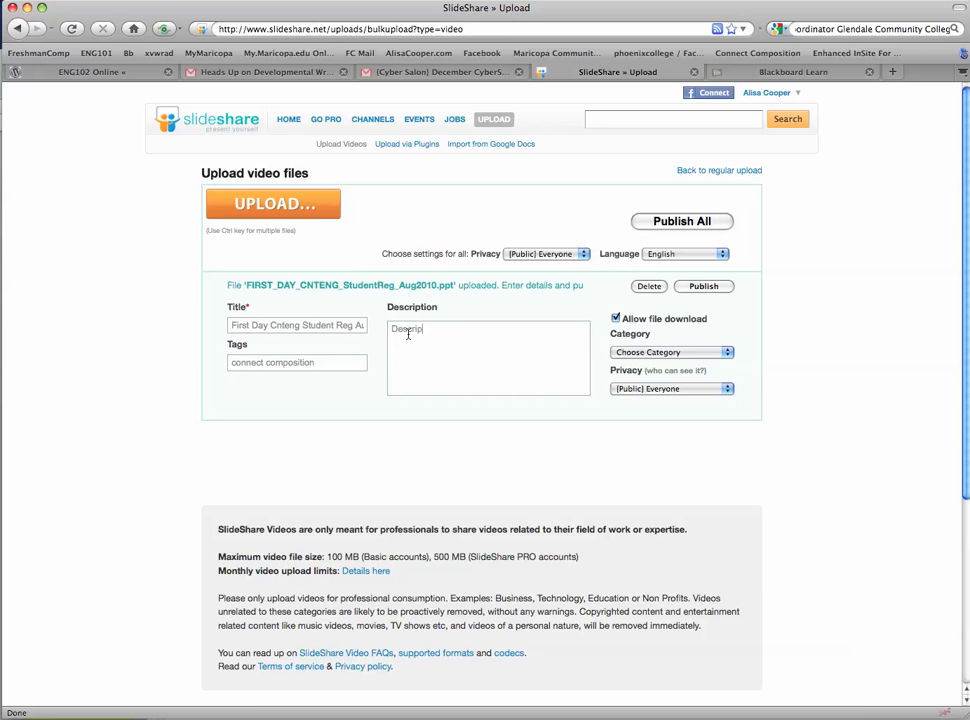
left_click(700, 287)
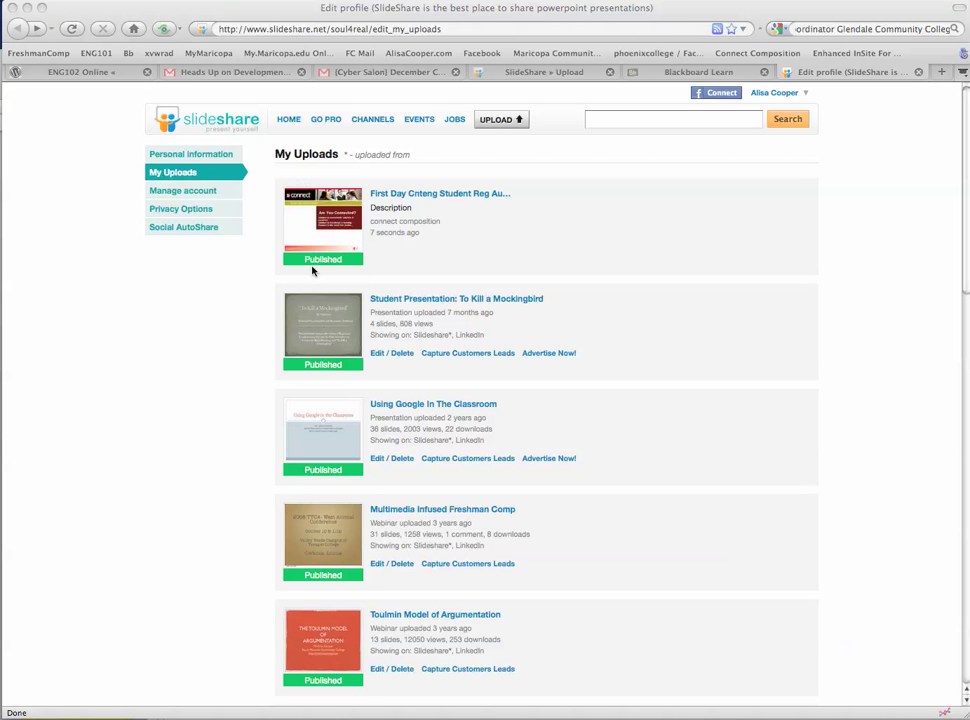
Step: Open the First Day Cnteng Student Reg Aug2010 presentation page from My Uploads
left_click(435, 198)
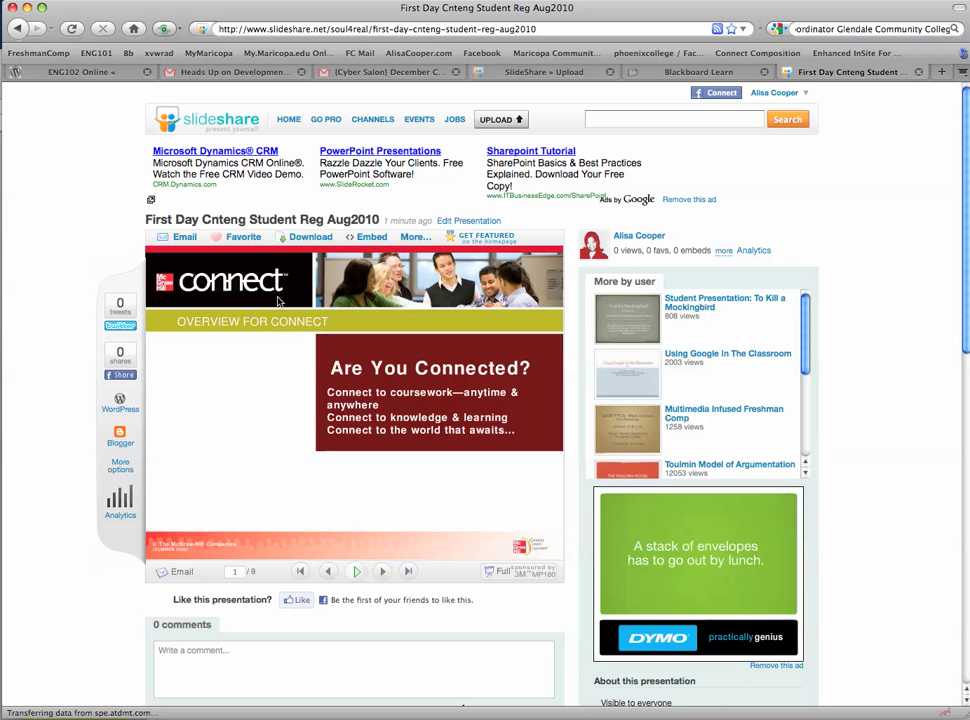
Step: Page through the presentation to slide 4, then return to the first slide
left_click(382, 572)
left_click(382, 572)
left_click(382, 572)
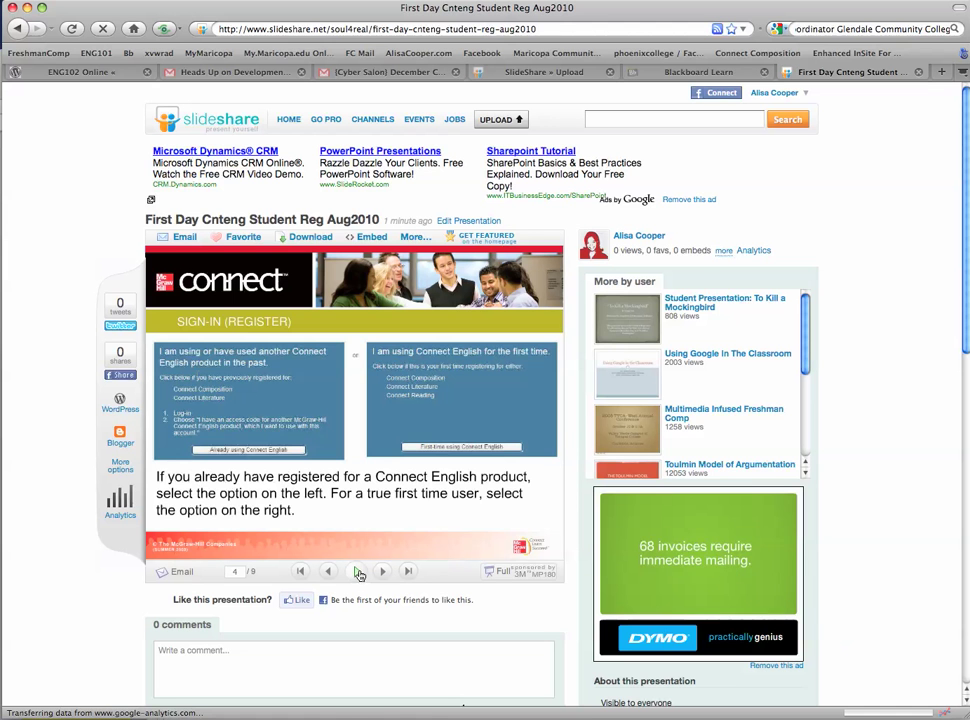
left_click(303, 572)
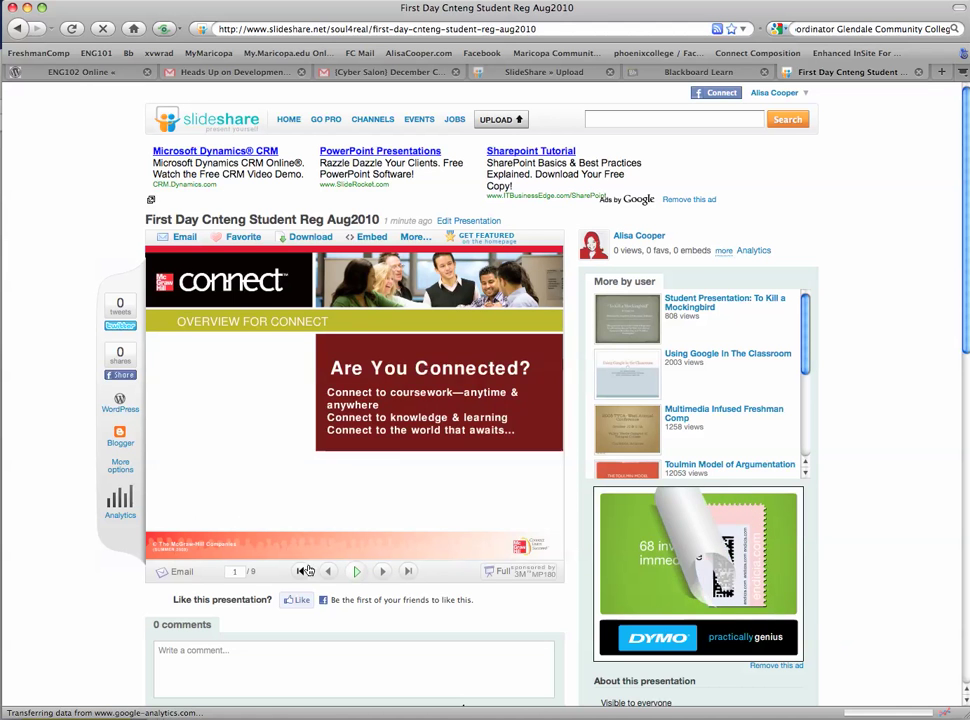
Step: Show the presentation's embed code and select it for copying
left_click(367, 242)
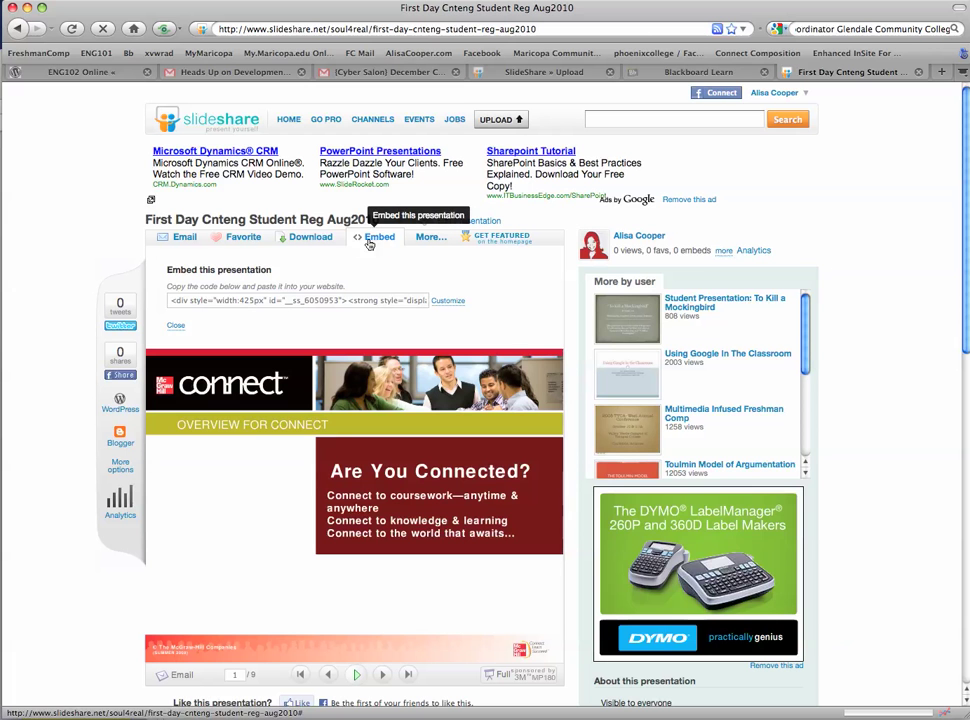
left_click(291, 299)
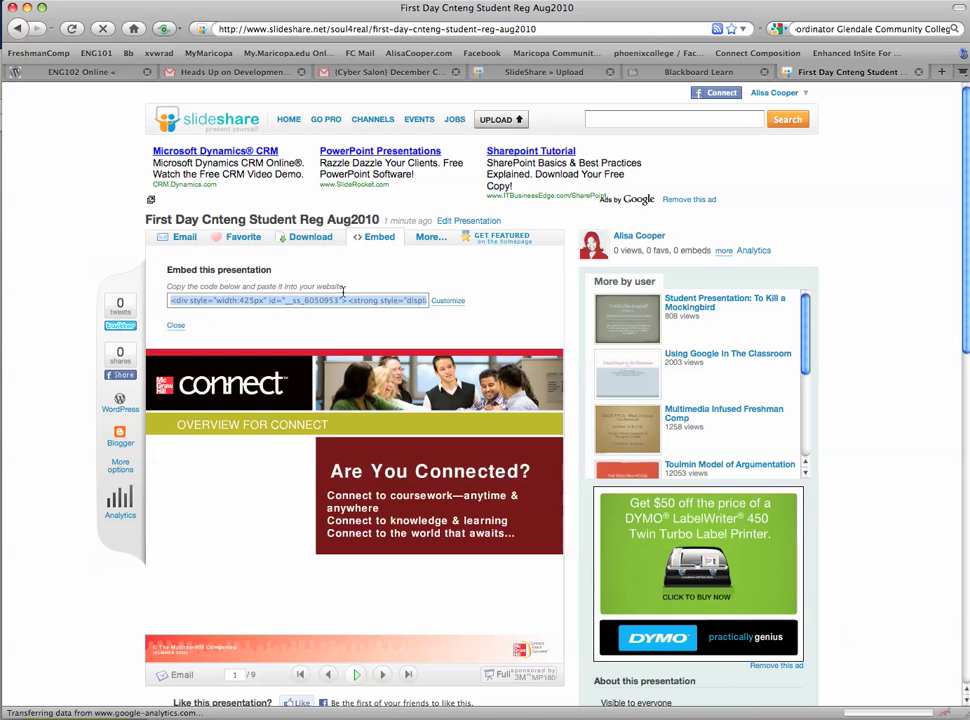
left_click(665, 74)
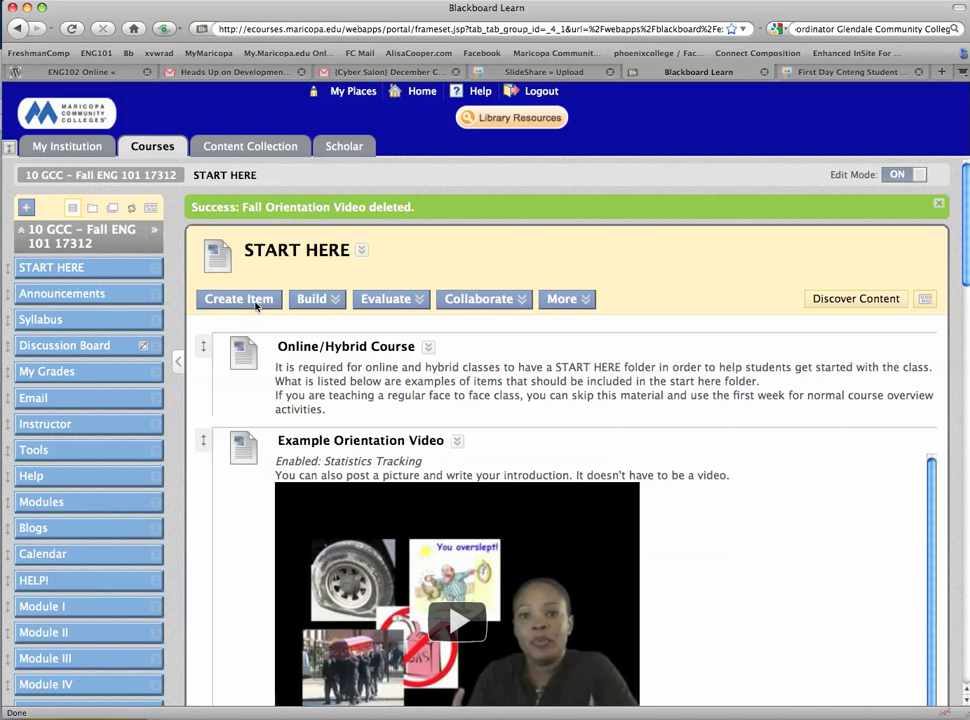
Step: Start a new Create Item form in the START HERE folder and focus its Name field
left_click(254, 303)
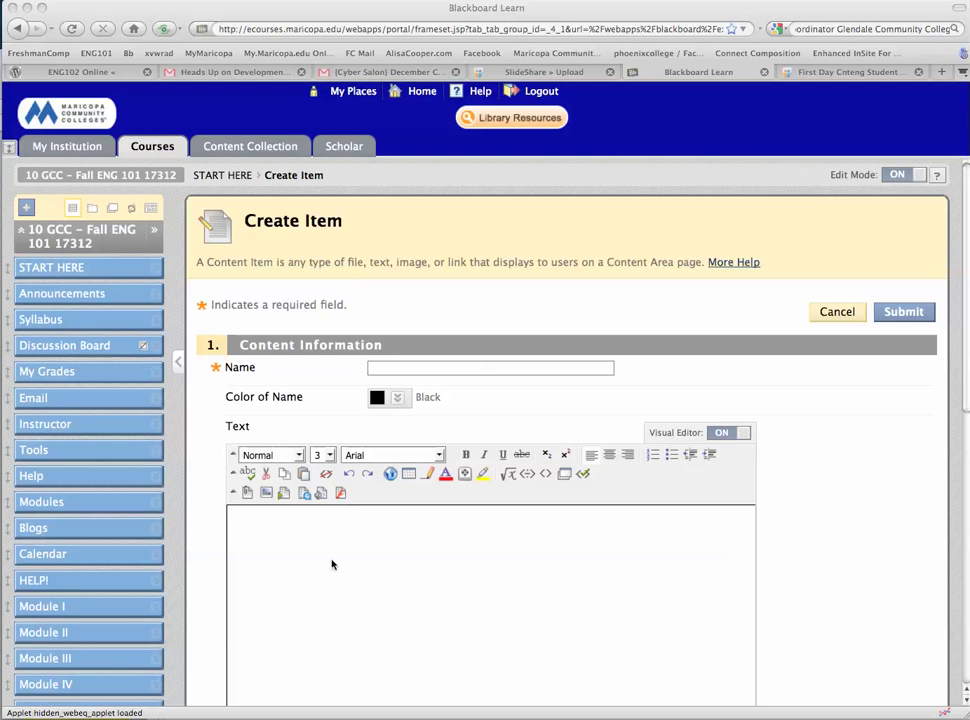
left_click(390, 370)
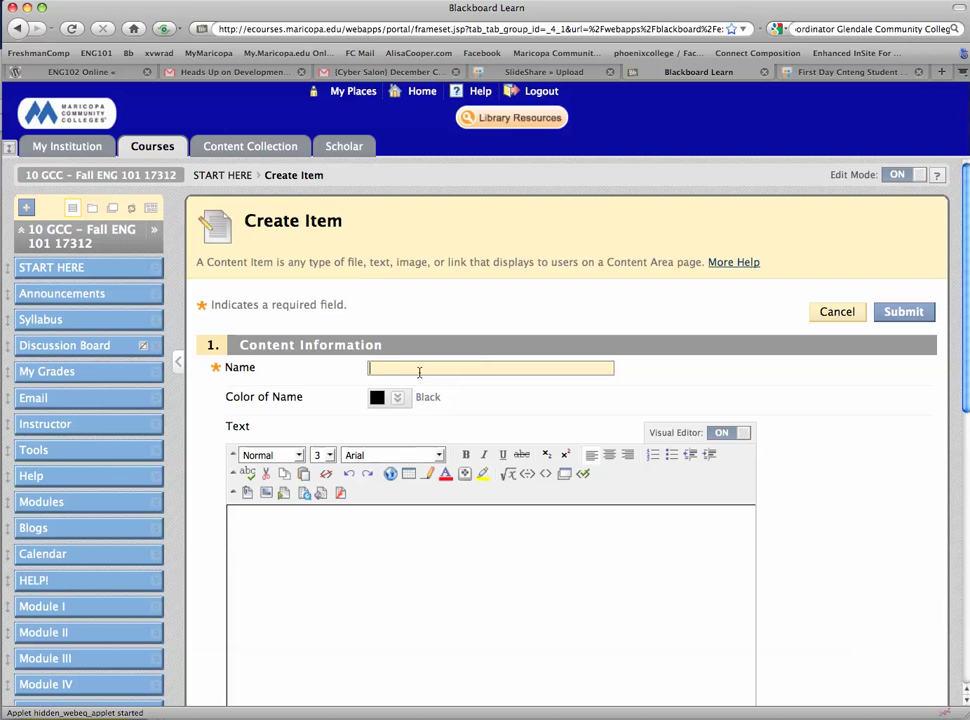
Step: Name the item 'Connect Composition Overview' and replace its HTML source &nbsp; with the pasted embed code
type("Connect Composition Overview")
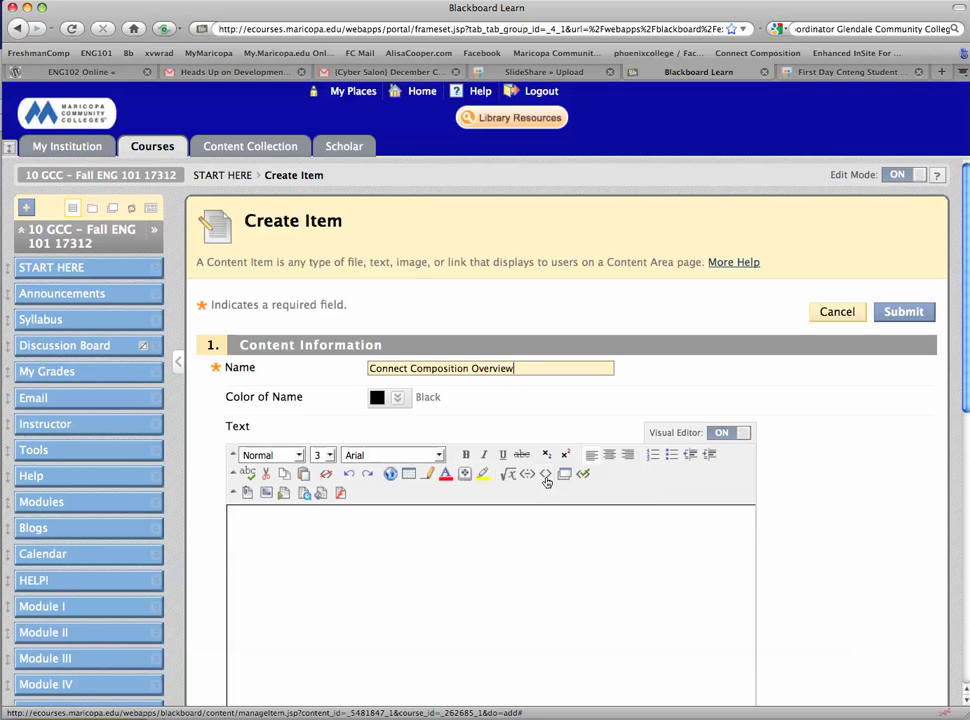
left_click(546, 476)
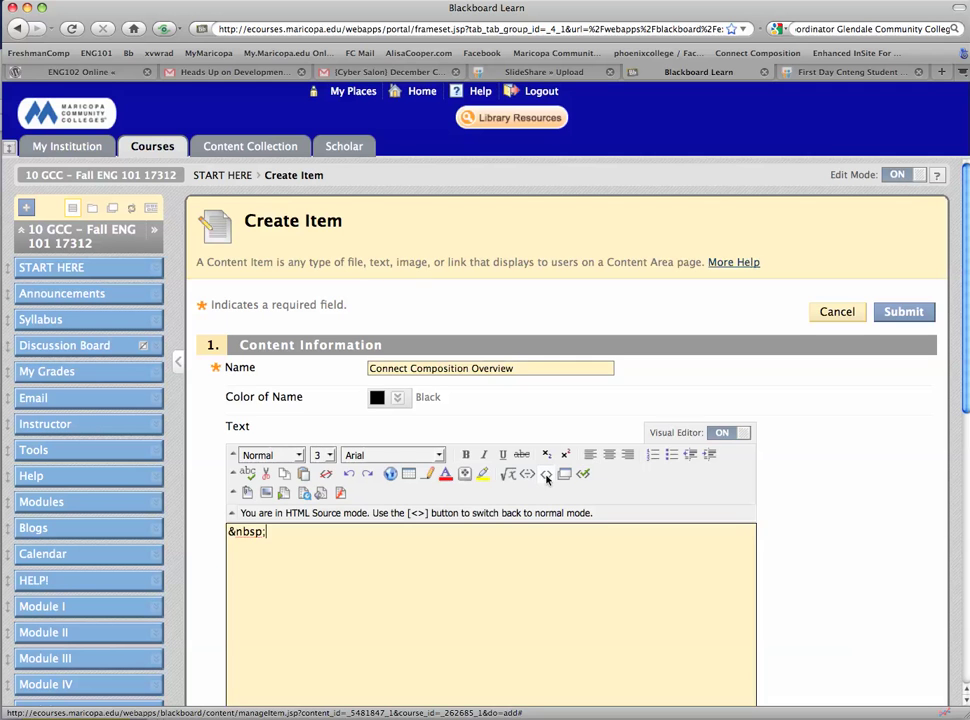
left_click(285, 531)
left_click_drag(271, 533, 224, 533)
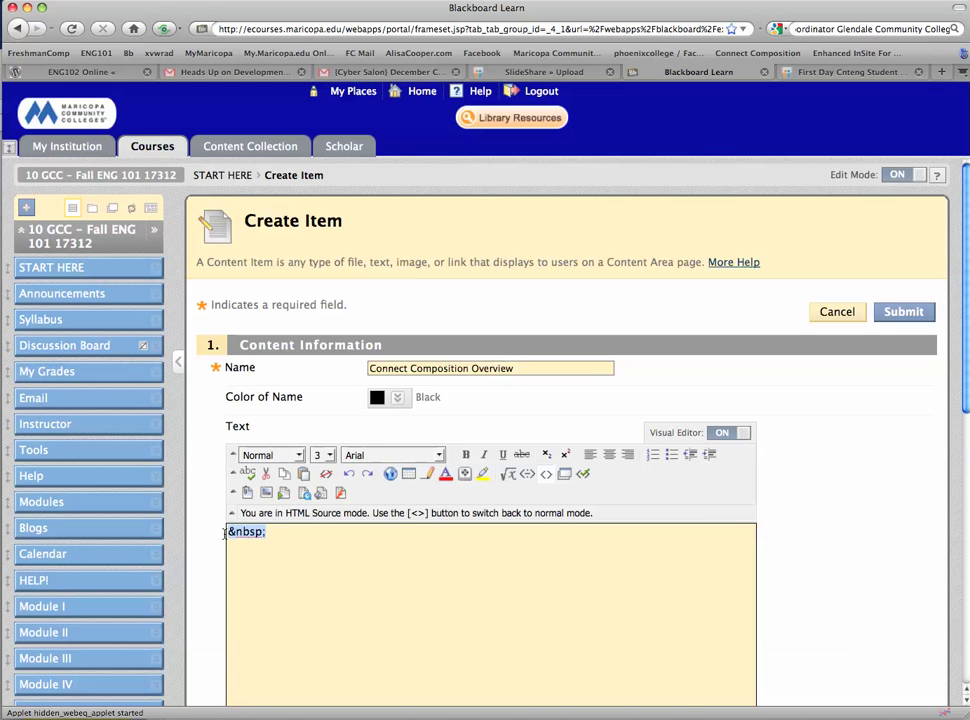
key("BackSpace")
key("super+v")
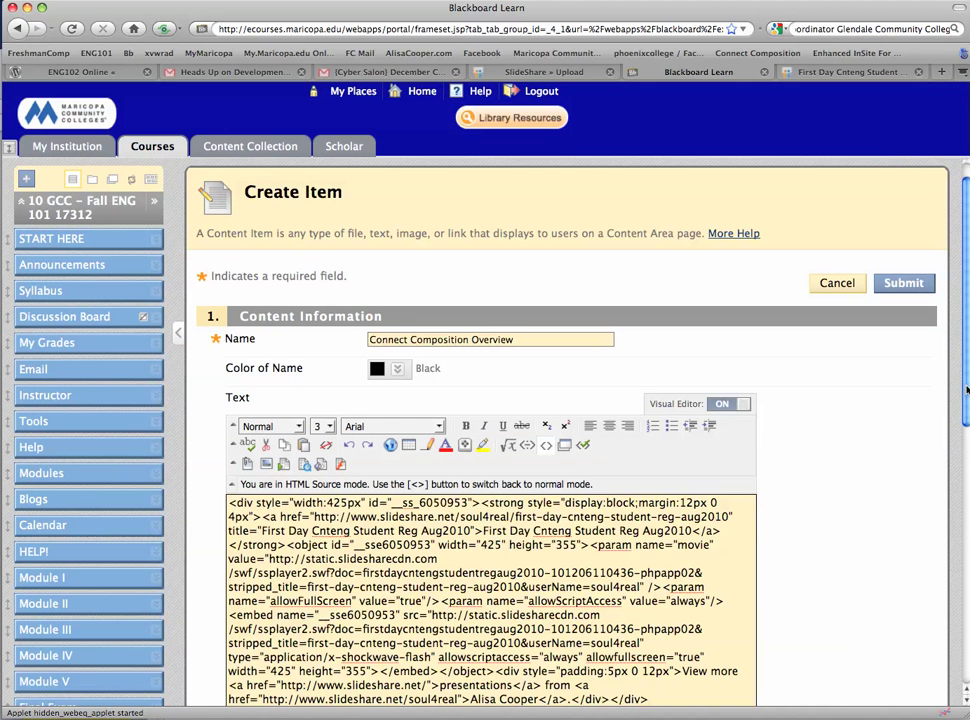
left_click(538, 75)
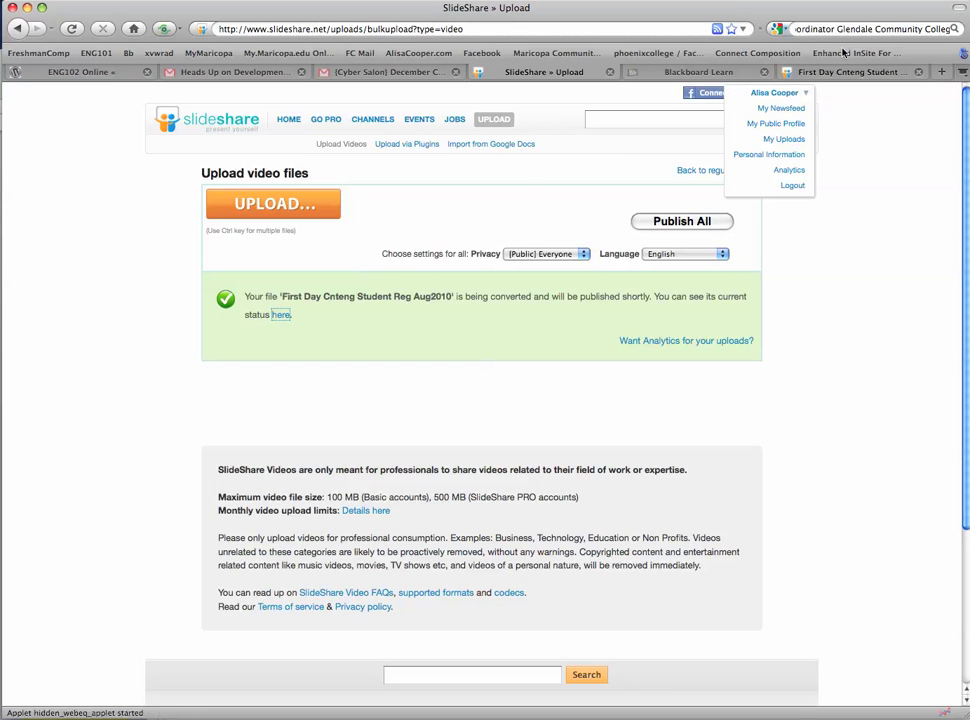
Step: Check the embed code on the presentation's SlideShare page, then return to the Blackboard item form
left_click(822, 74)
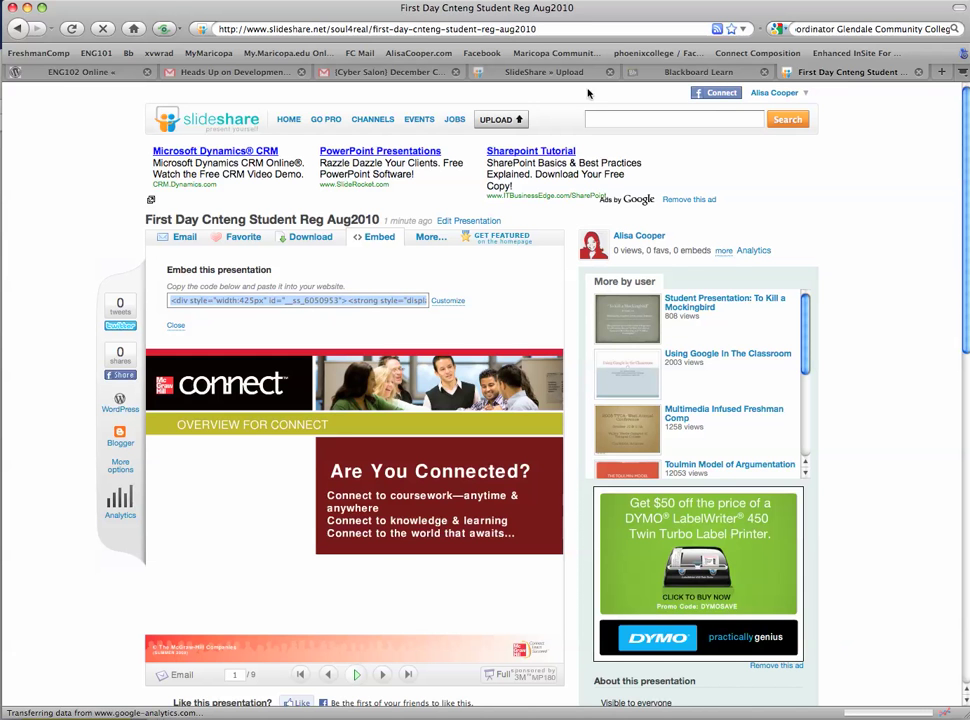
left_click(659, 74)
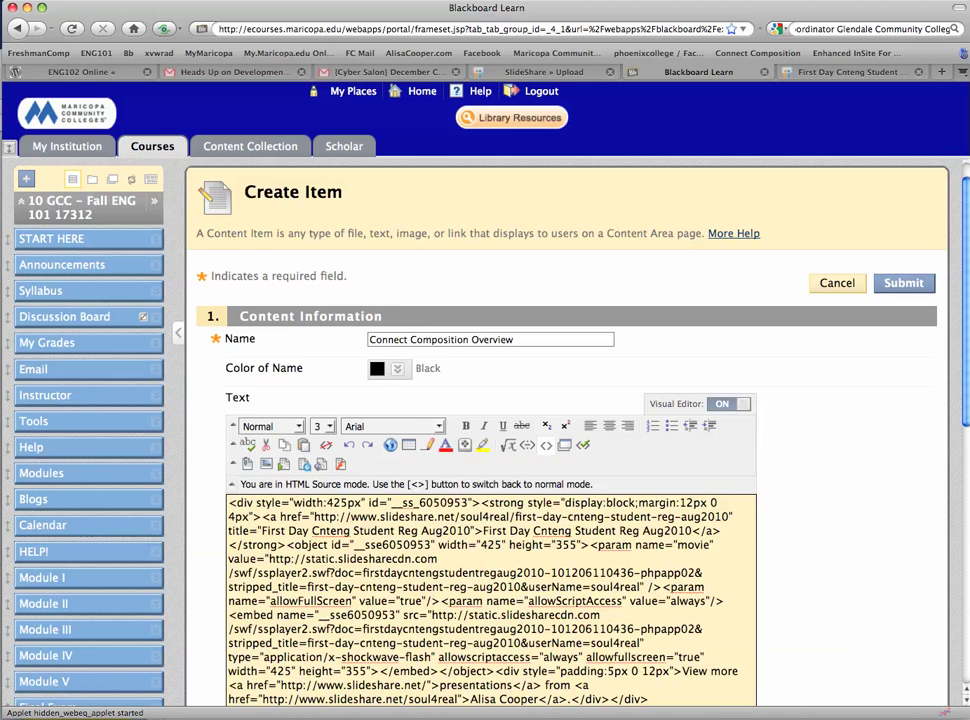
Step: Switch the text editor back to normal view and submit the Connect Composition Overview item
scroll(966, 322, "down", 3)
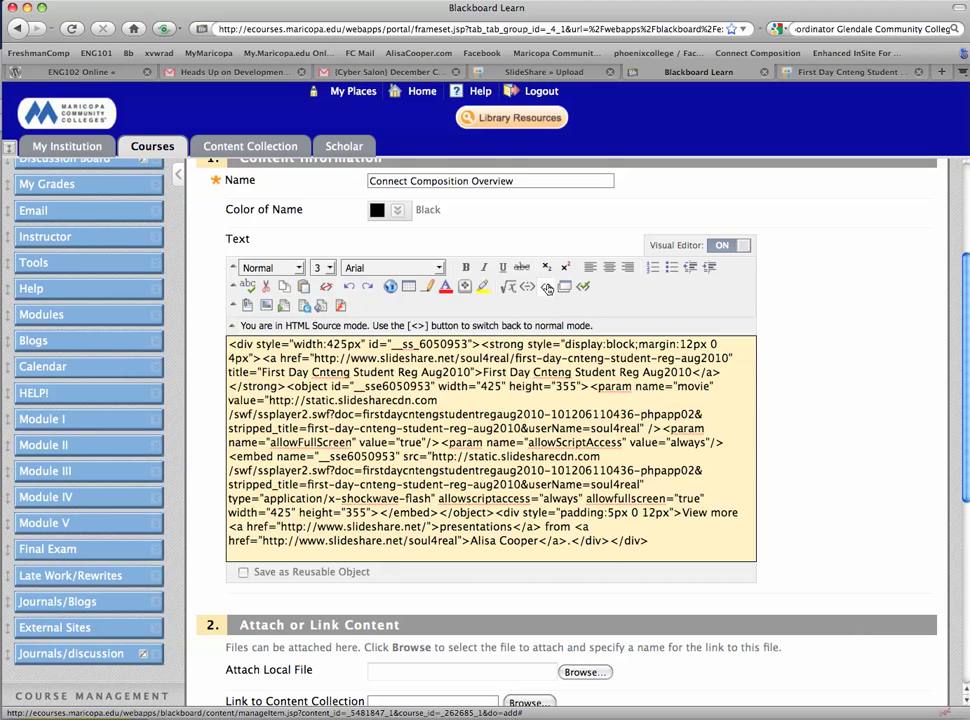
left_click(547, 288)
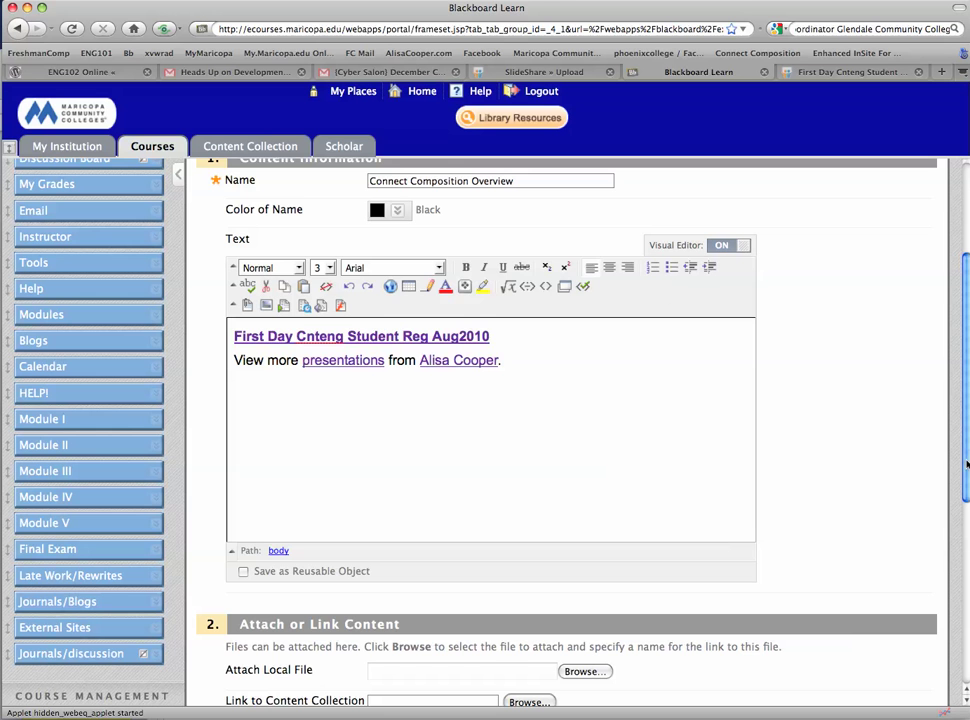
scroll(967, 463, "down", 8)
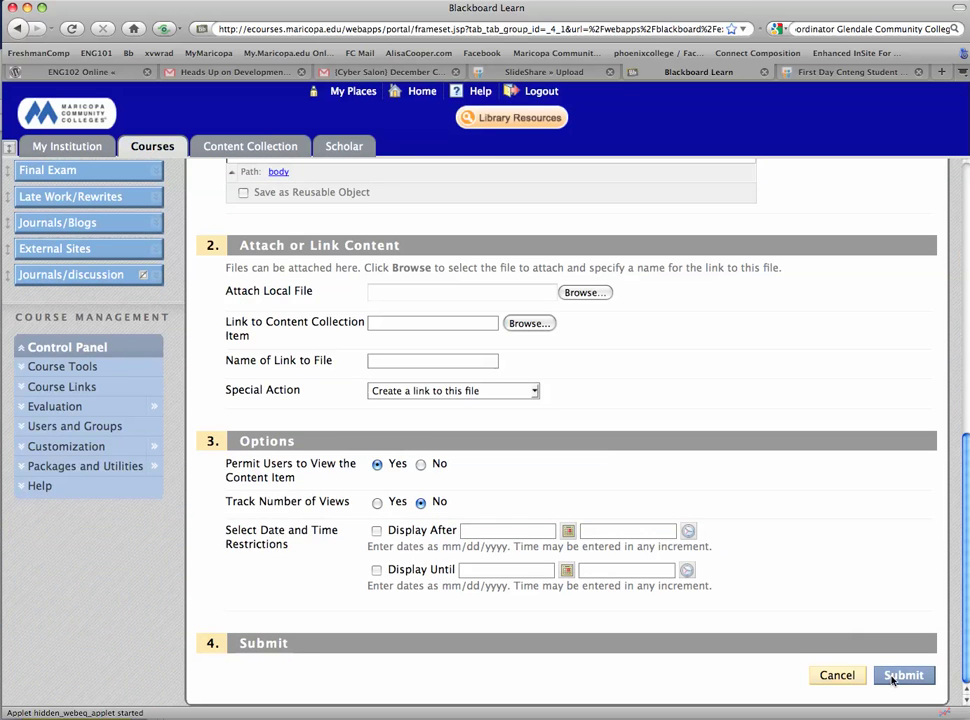
left_click(896, 676)
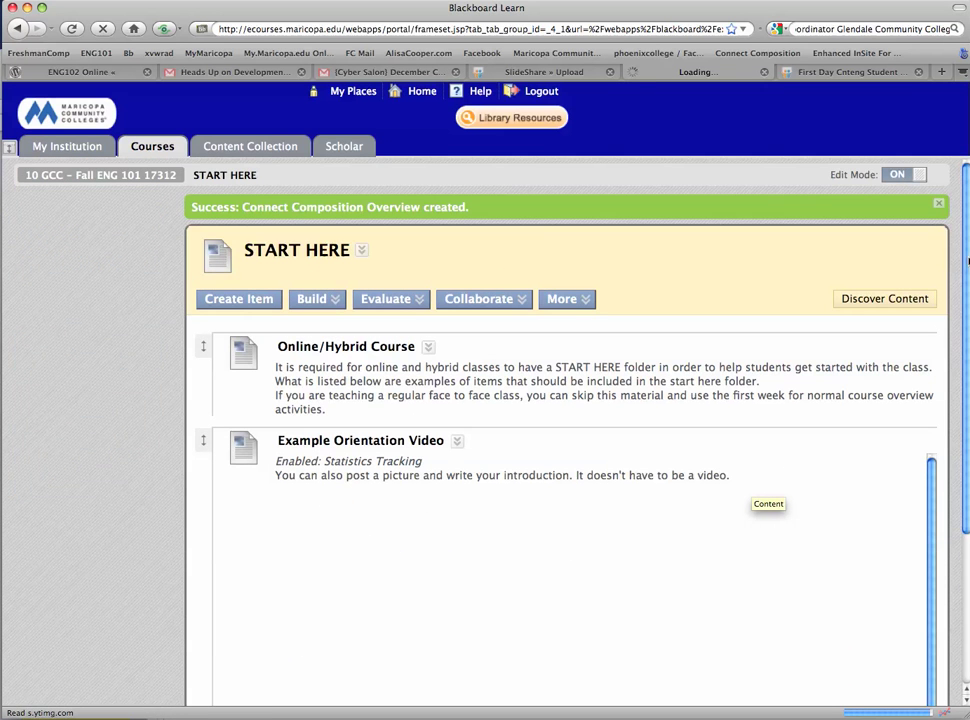
Step: Scroll to the new item and advance its embedded slideshow to slide 5 of 9
left_click_drag(966, 256, 964, 494)
left_click_drag(962, 582, 958, 619)
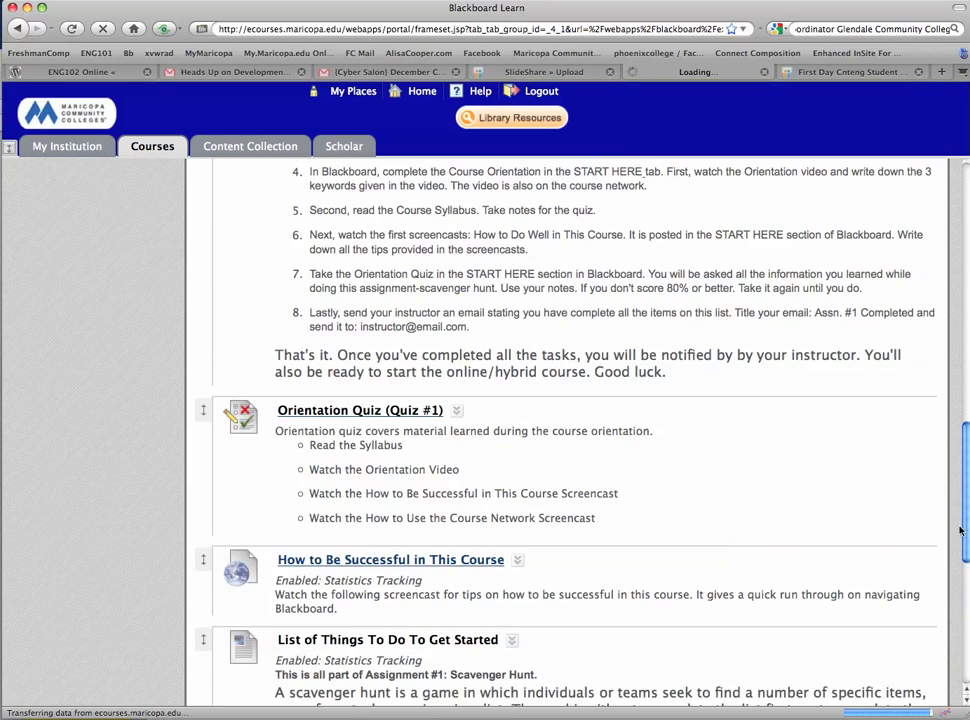
left_click_drag(966, 482, 965, 640)
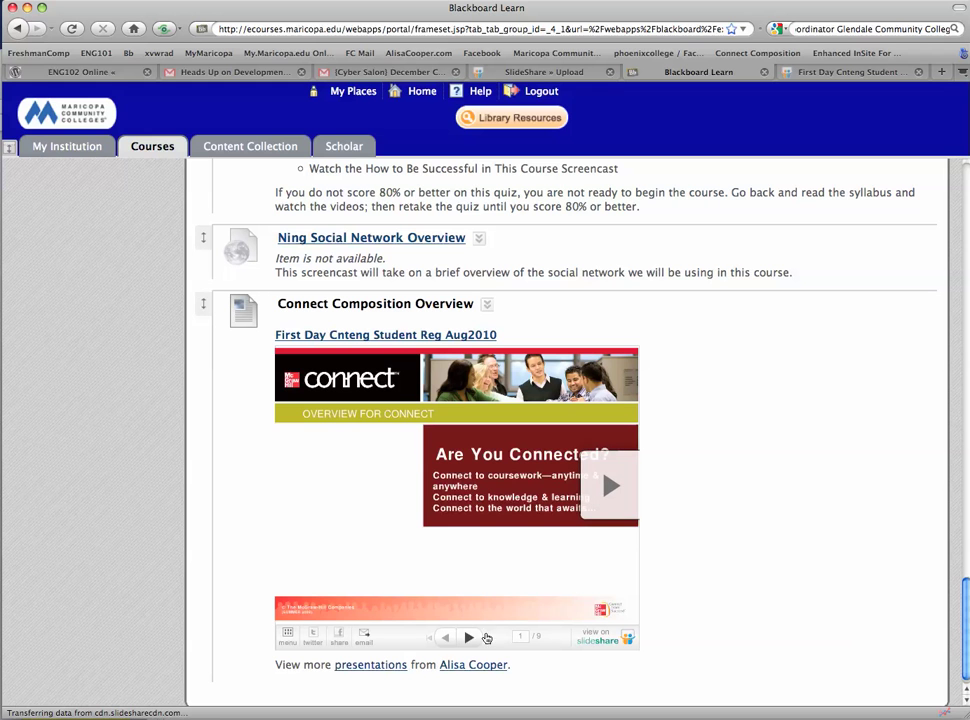
left_click(609, 487)
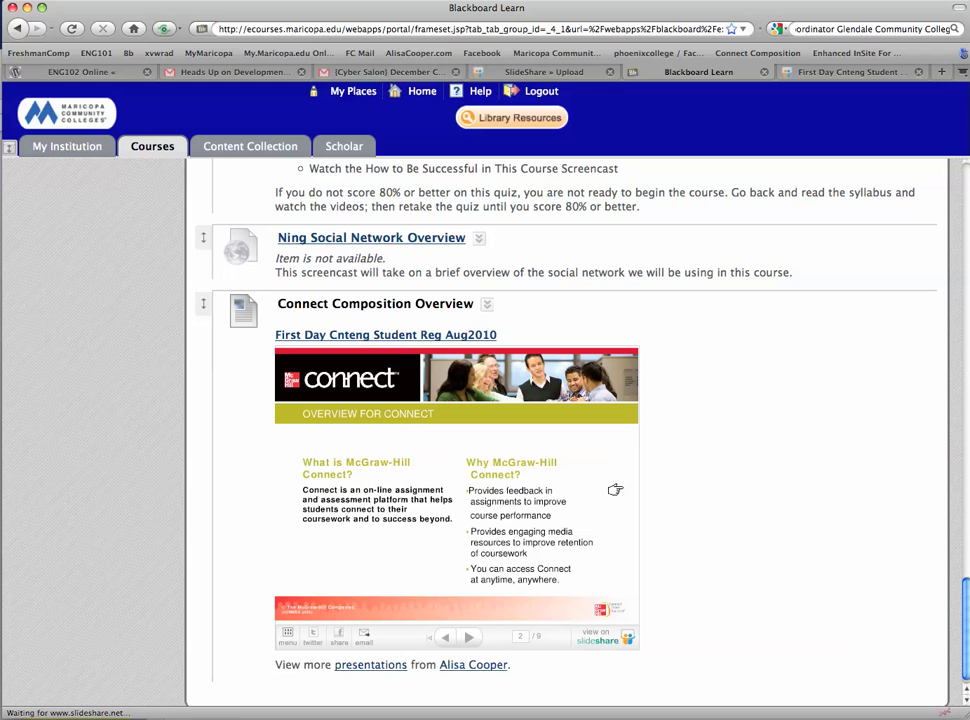
left_click(613, 489)
left_click(616, 490)
left_click(616, 490)
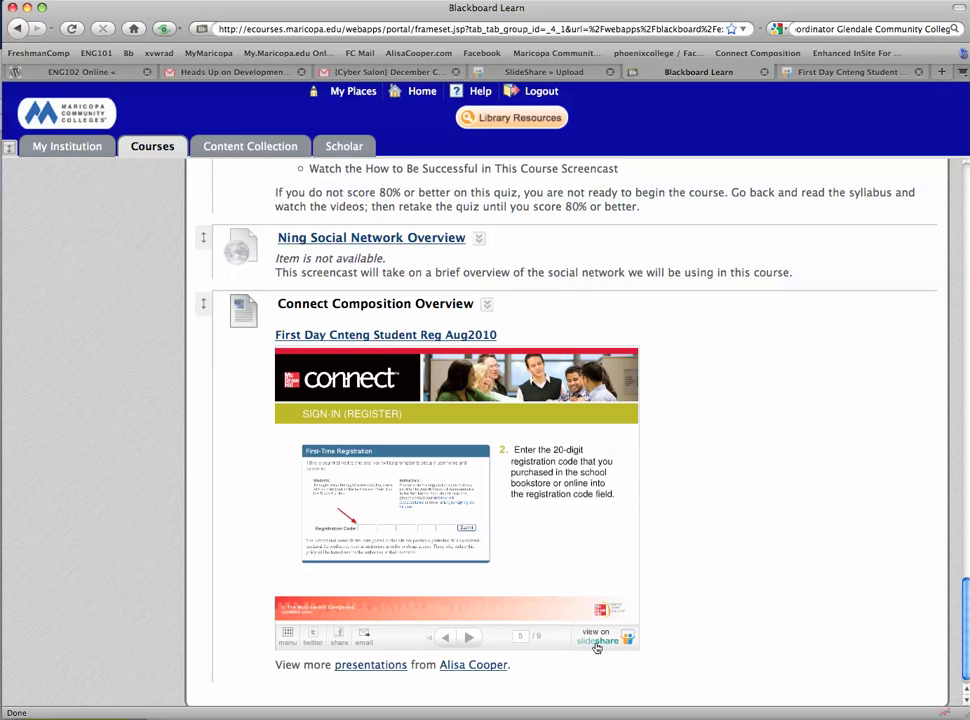
left_click(812, 73)
Step: Play the uploaded deck full screen and step forward to slide 5 of 9, showing the registration code
left_click(800, 92)
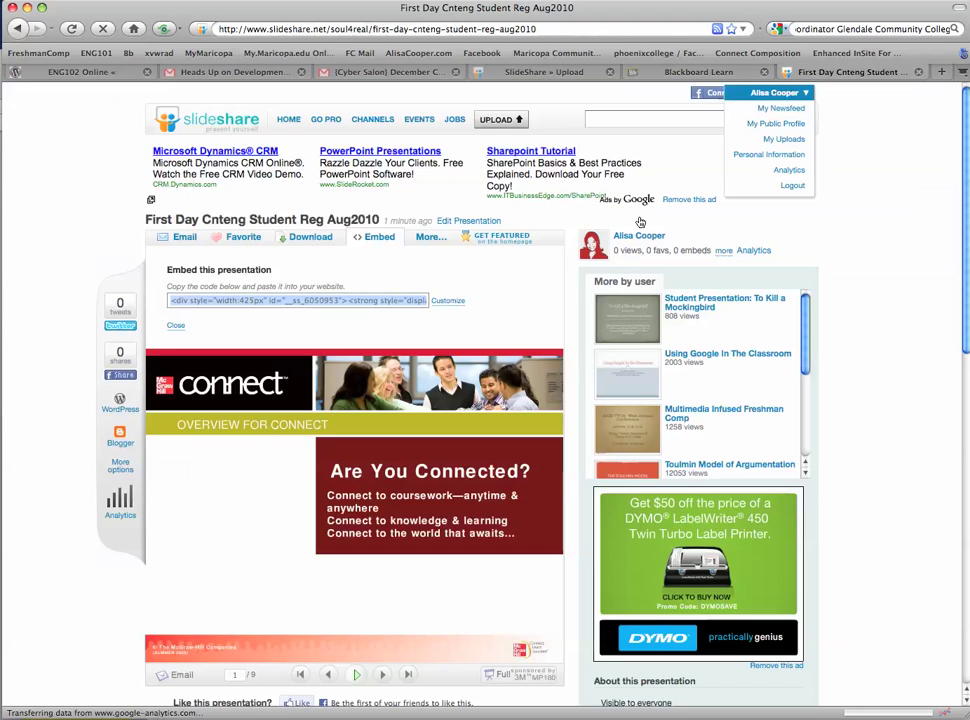
left_click(502, 678)
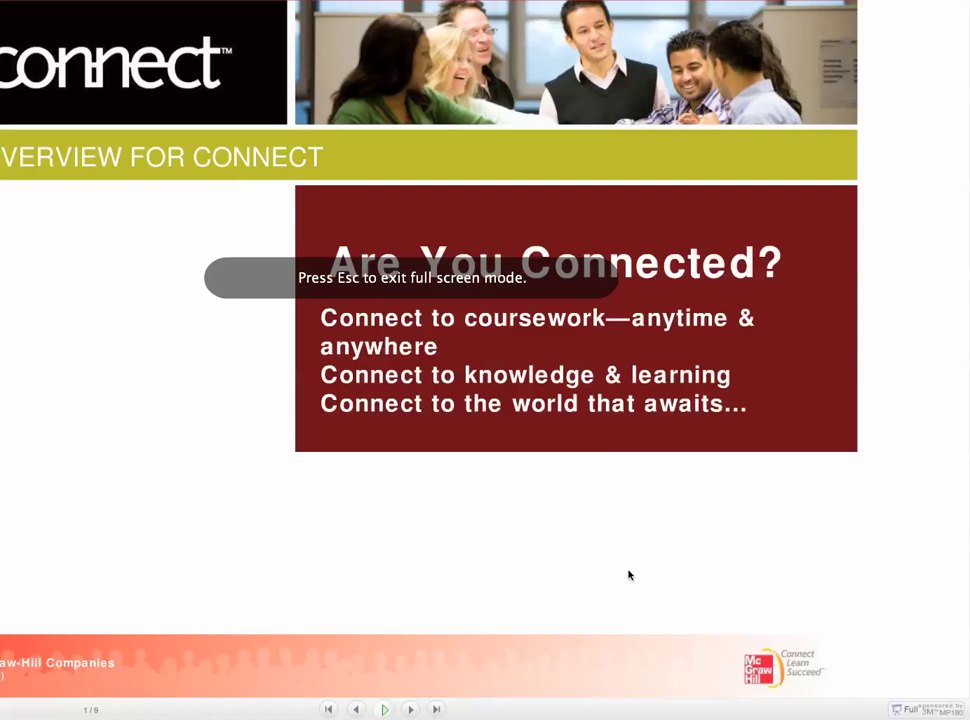
left_click(916, 338)
left_click(923, 331)
left_click(922, 330)
left_click(922, 330)
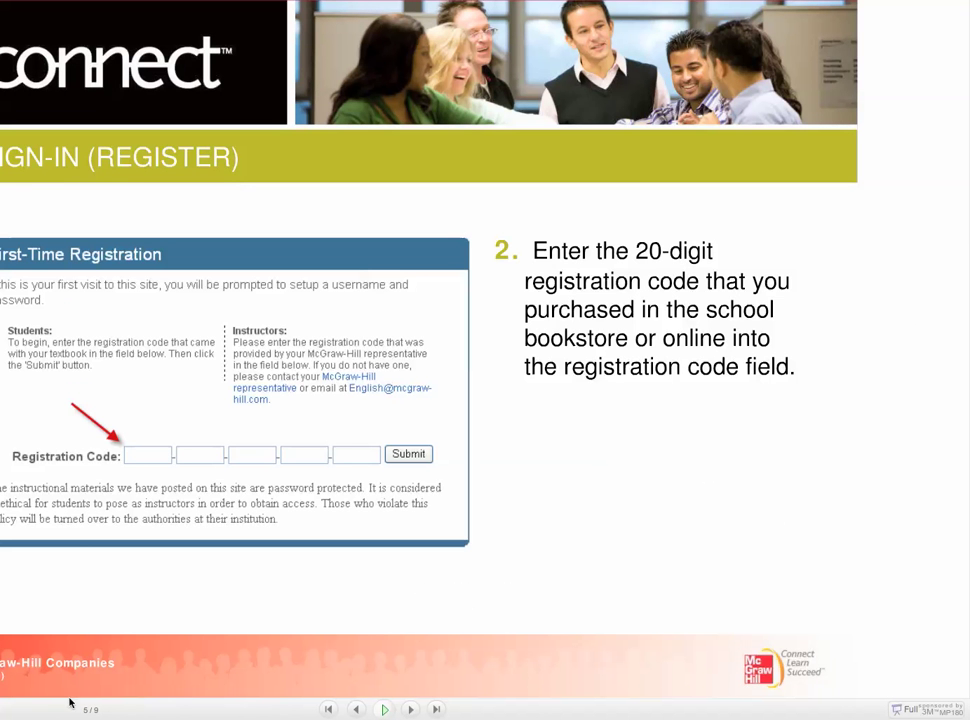